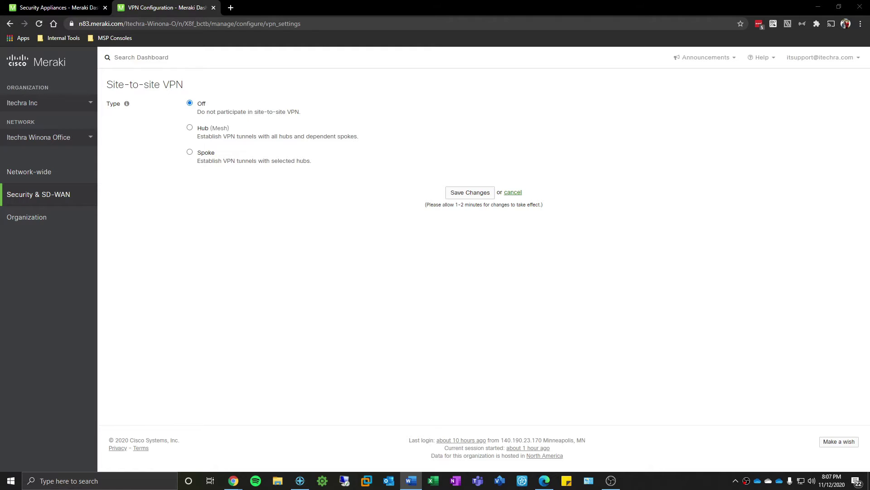
click(80, 136)
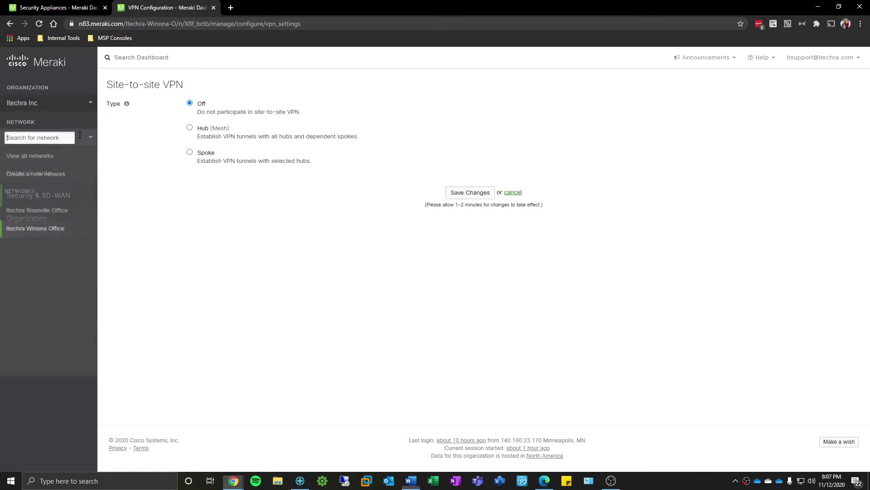
click(136, 143)
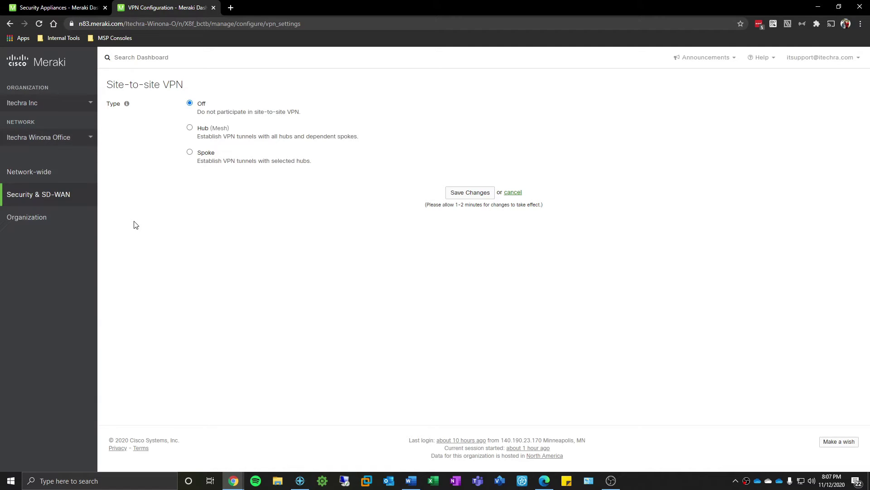
mouse_move(89, 222)
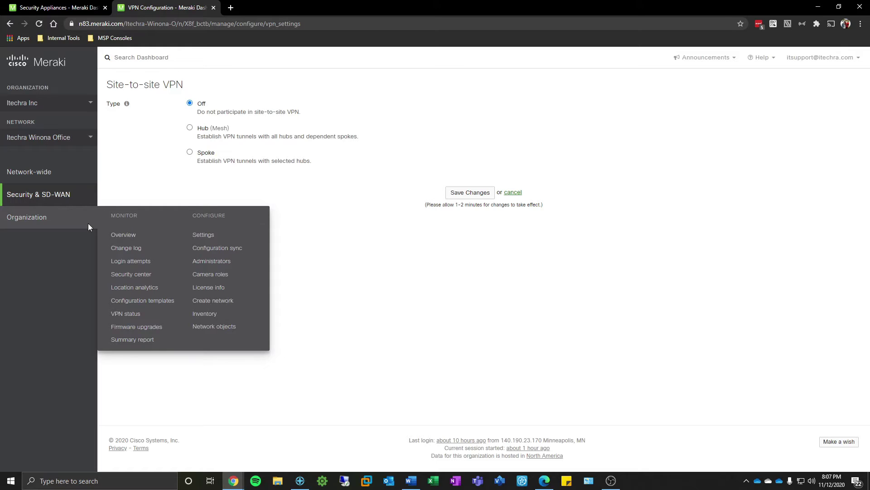
click(89, 138)
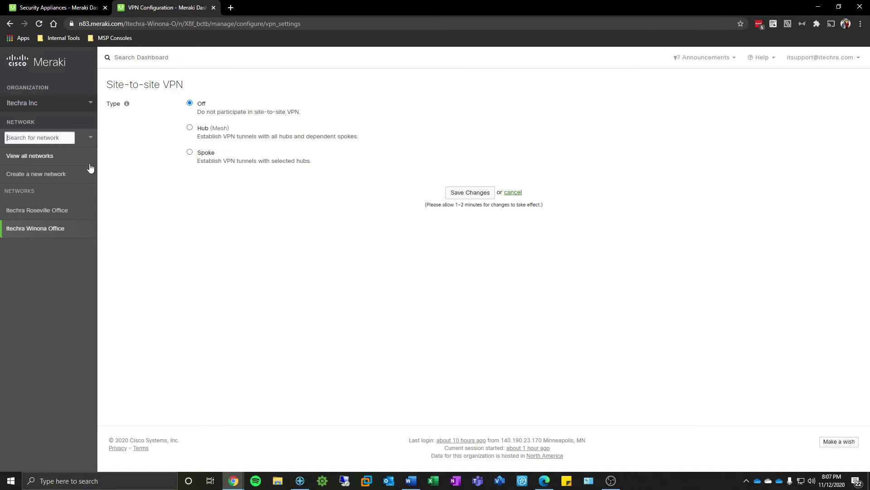
click(110, 218)
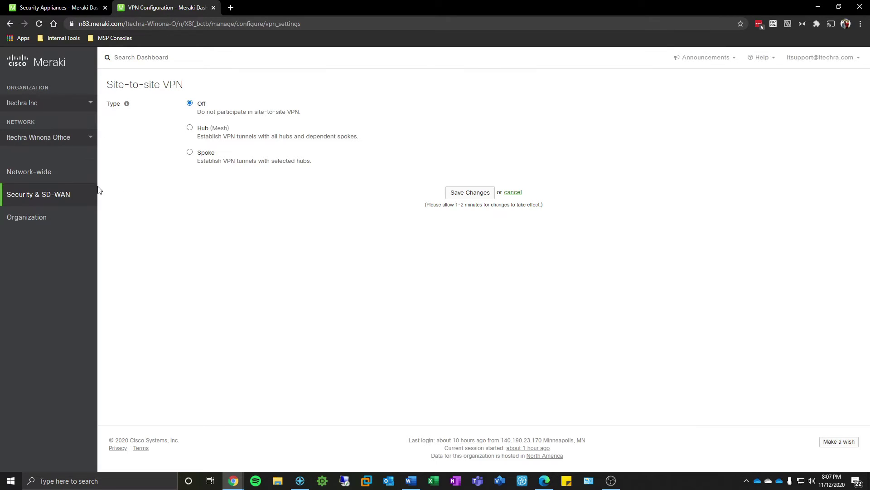
Set the Winona Office's site-to-site VPN type to Hub (Mesh) and review the settings.
mouse_move(96, 194)
click(79, 134)
mouse_move(72, 191)
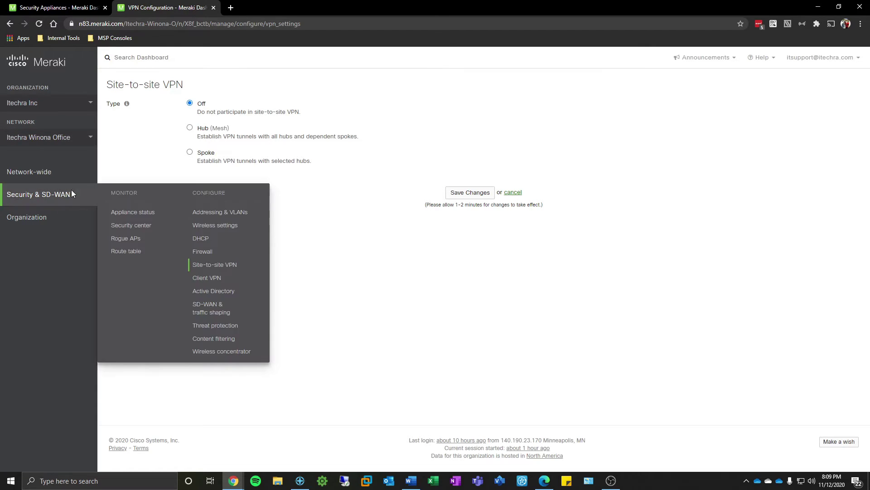
click(190, 128)
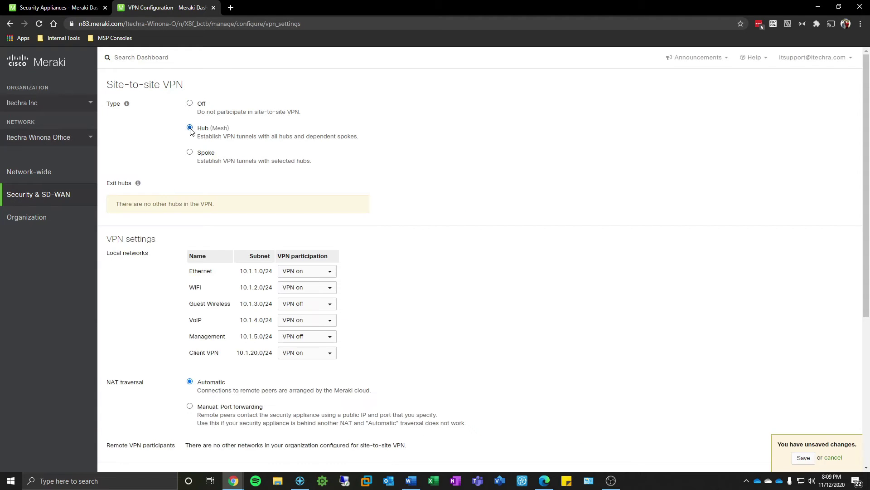
mouse_move(83, 195)
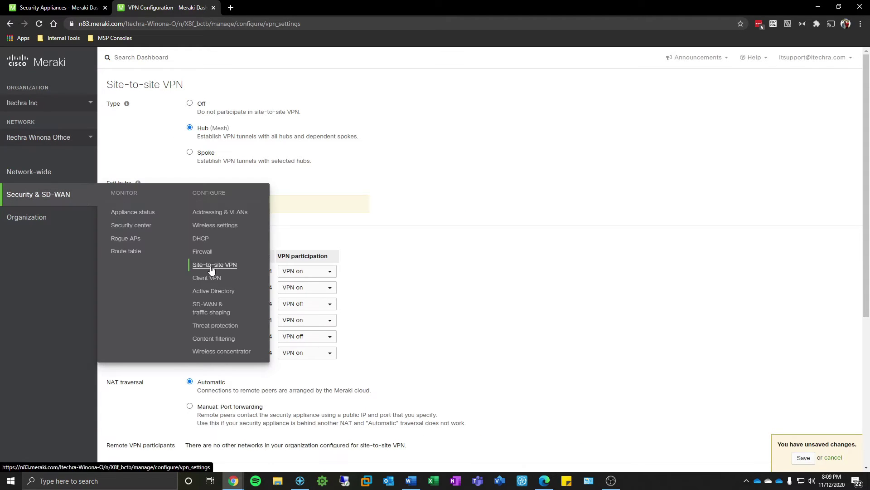
scroll(160, 141, down, 2)
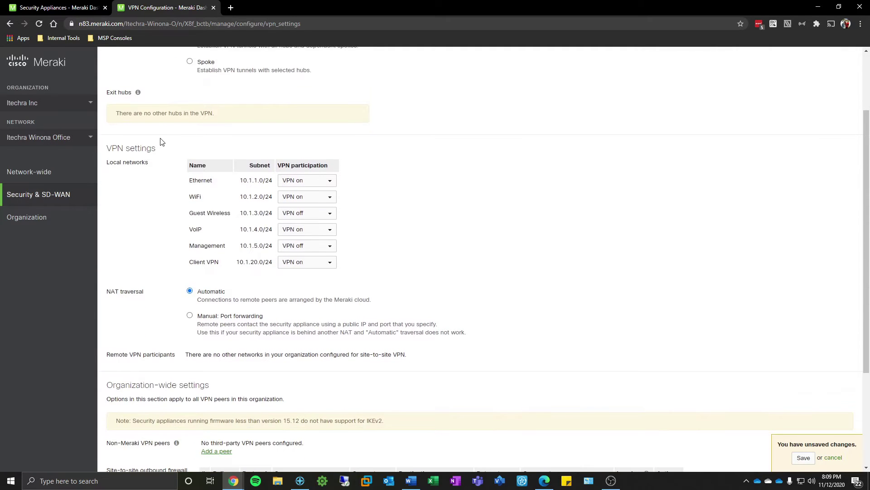
scroll(161, 141, down, 1)
scroll(161, 140, up, 1)
scroll(161, 140, down, 1)
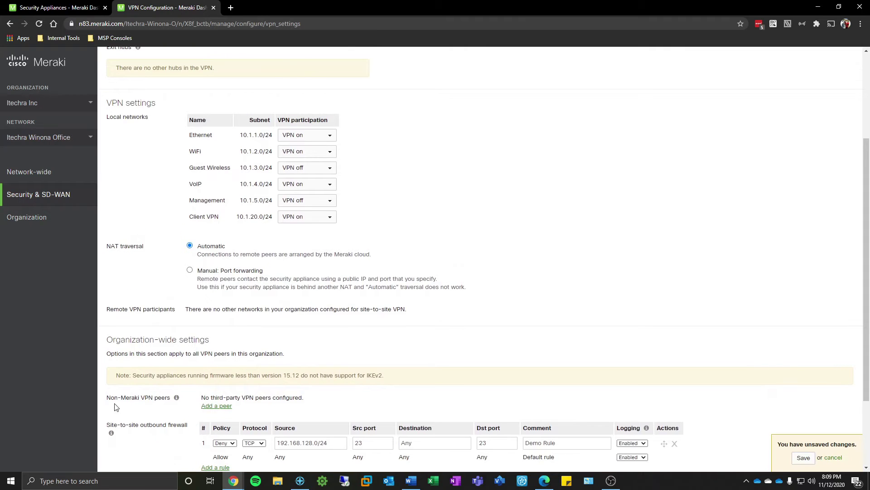
scroll(113, 324, up, 1)
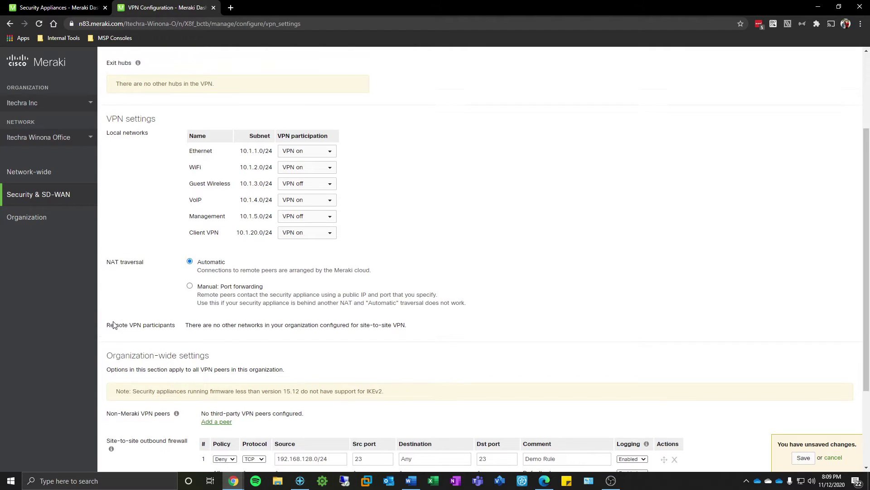
scroll(113, 324, down, 2)
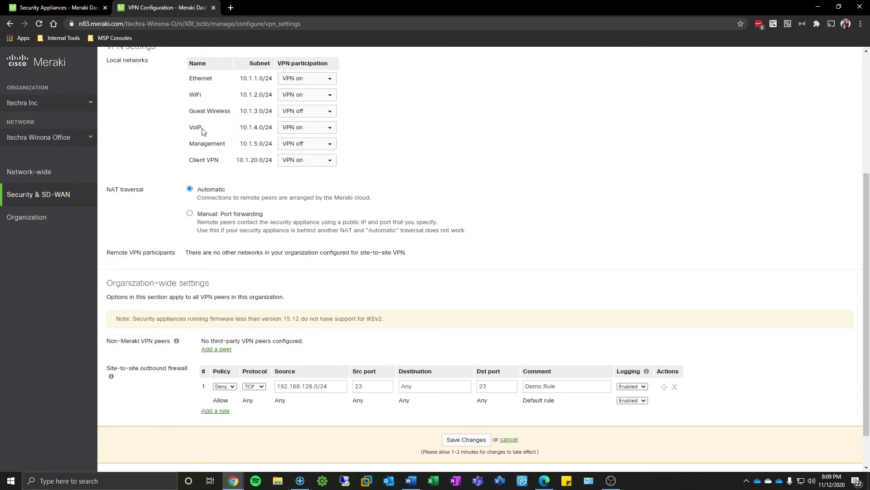
scroll(228, 166, down, 1)
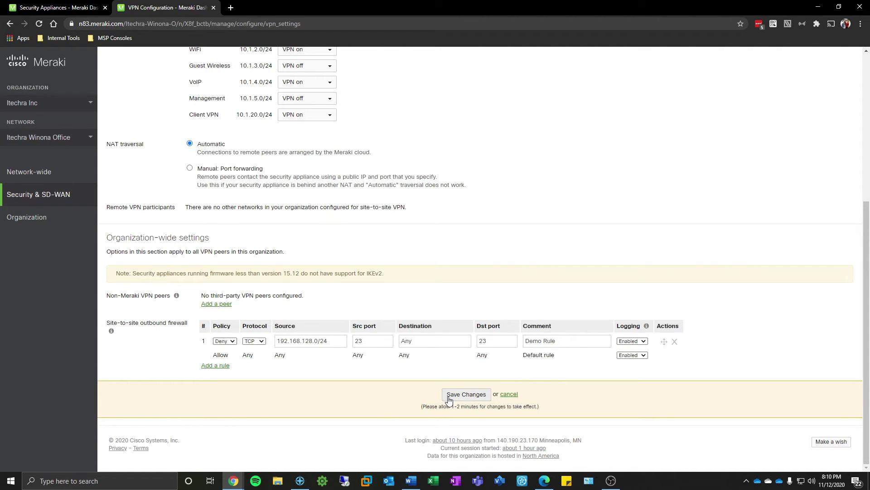
Save the Winona Office's Hub (Mesh) VPN configuration.
click(465, 394)
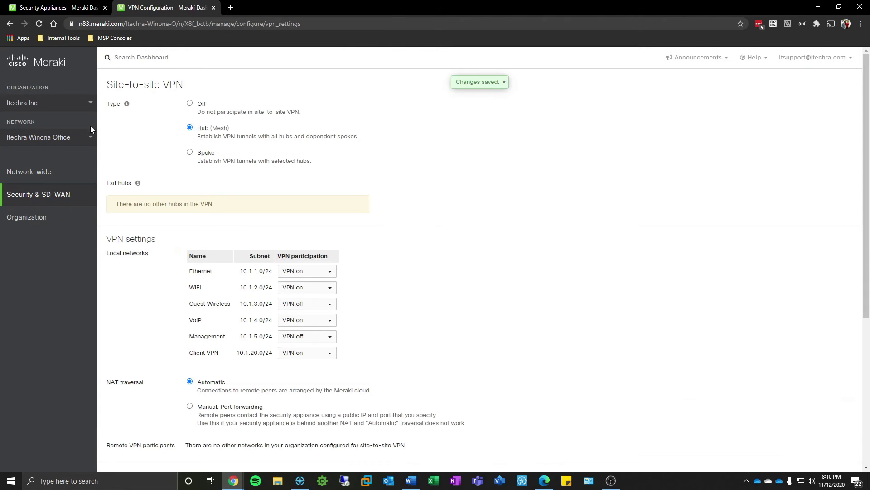
On Itechra Roseville Office, choose Spoke with Itechra Winona Office - appliance as hub.
click(89, 138)
click(61, 215)
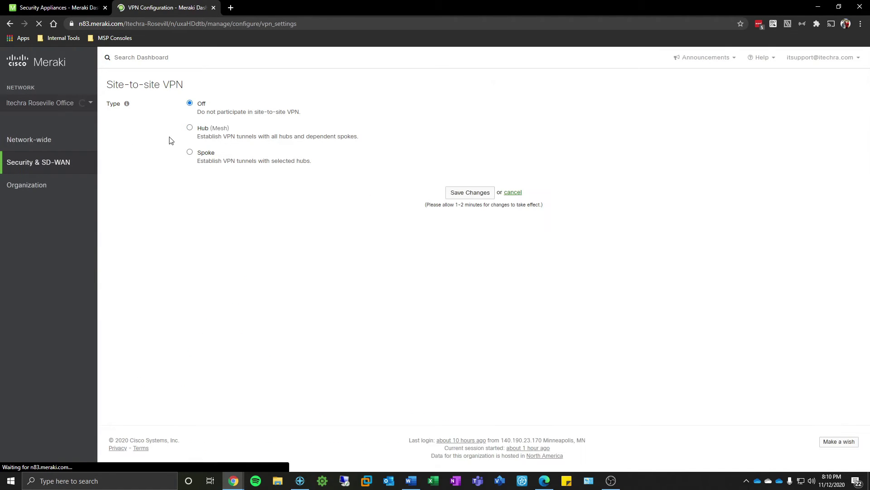
click(190, 153)
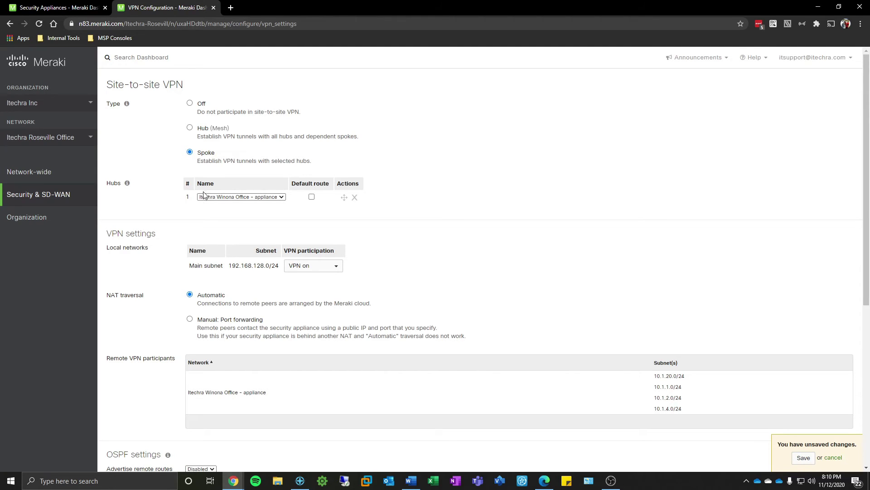
click(229, 197)
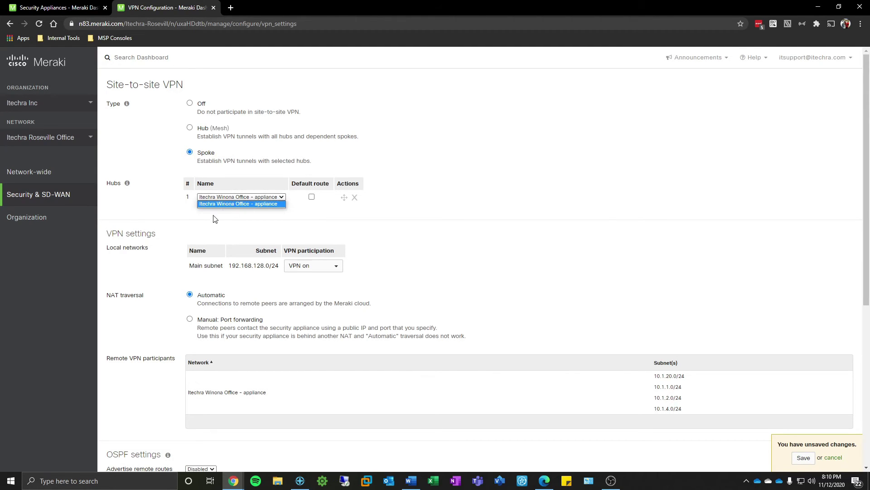
click(215, 219)
Save the Roseville Office spoke settings.
scroll(204, 195, down, 2)
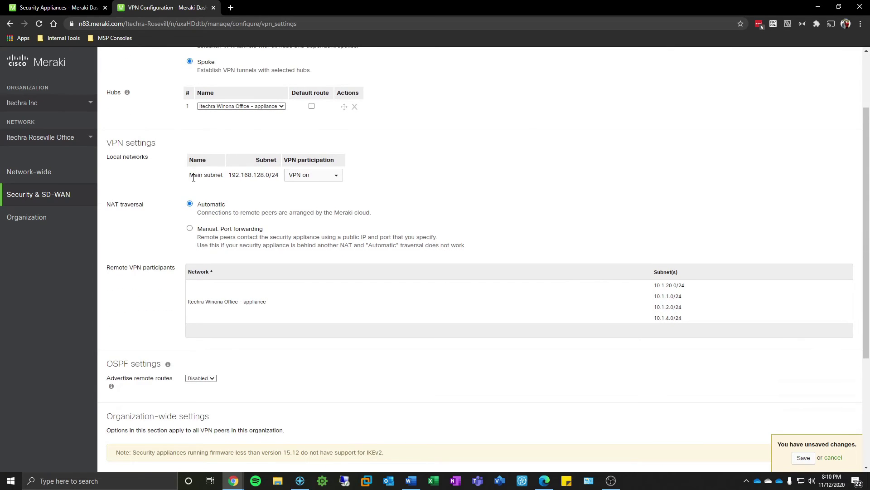
scroll(236, 196, down, 1)
scroll(235, 196, down, 3)
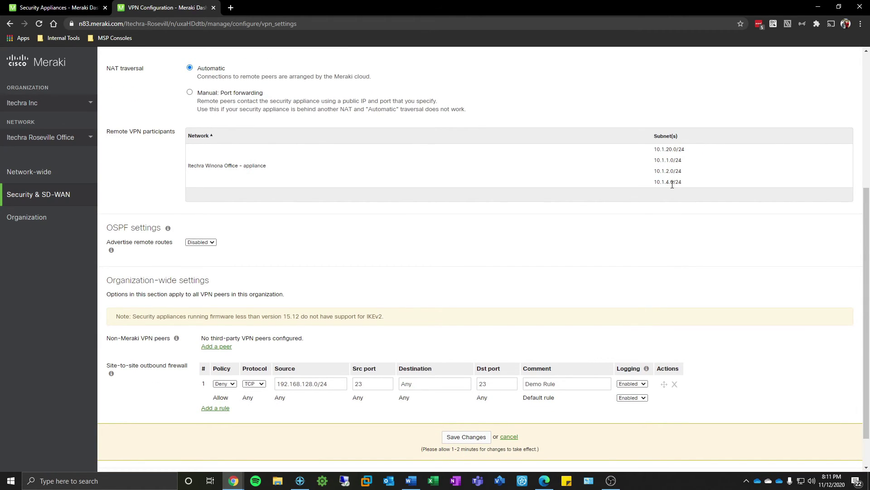
scroll(550, 223, down, 1)
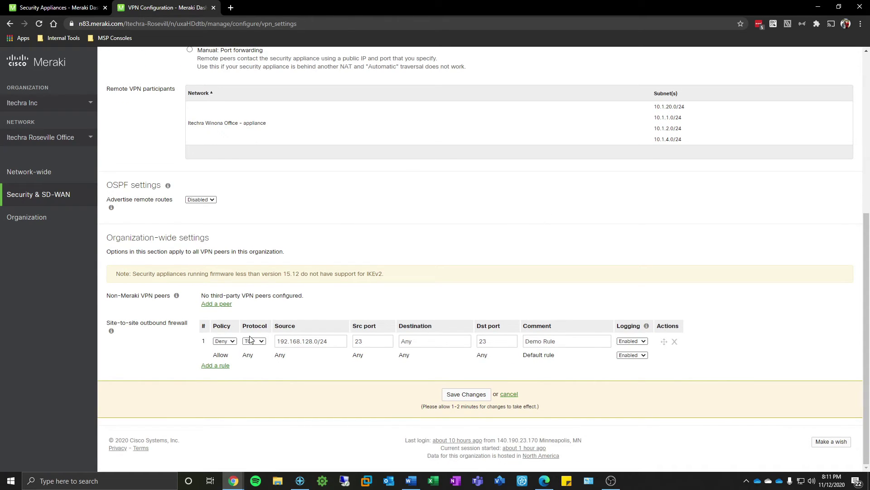
click(450, 394)
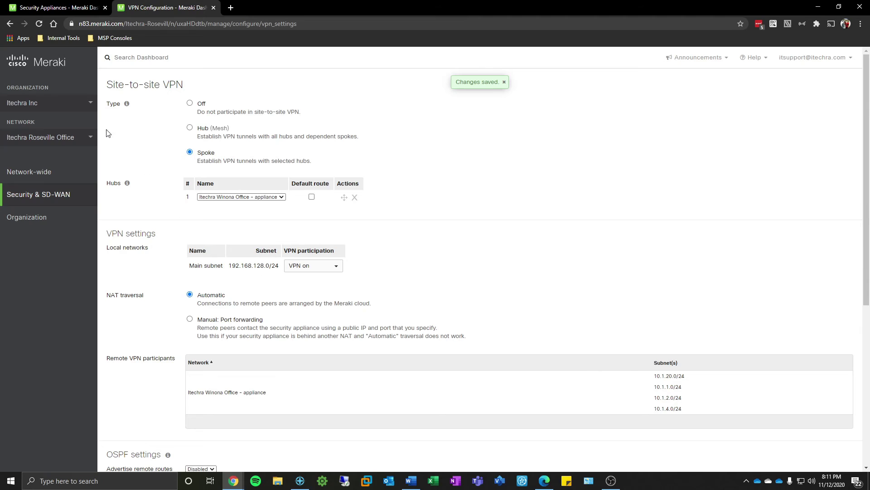
Switch back to the Itechra Winona Office network to see Roseville listed as a participant.
click(89, 137)
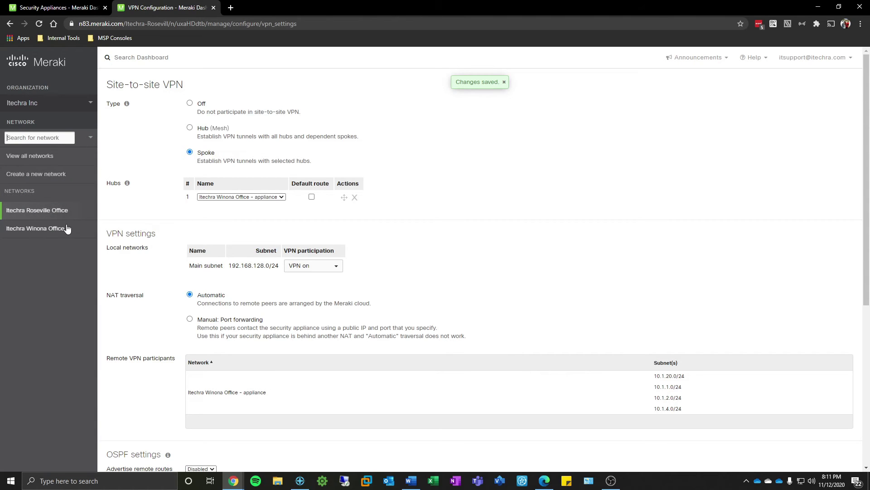
click(66, 227)
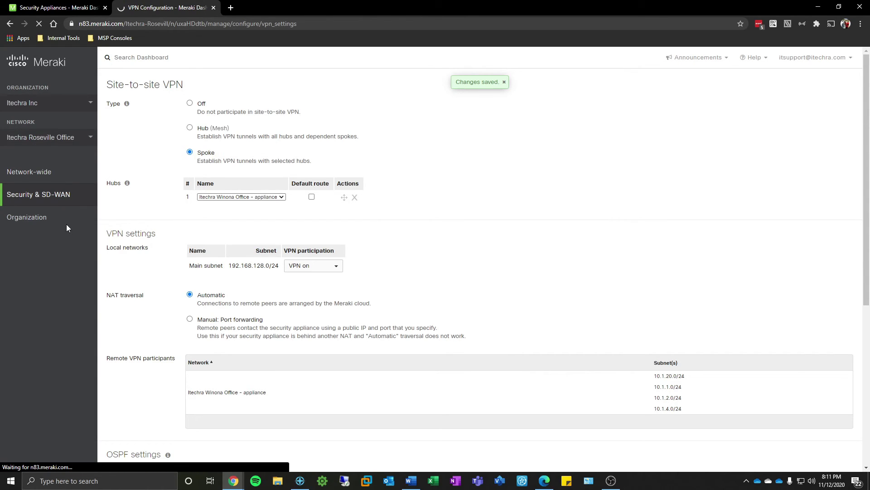
mouse_move(80, 204)
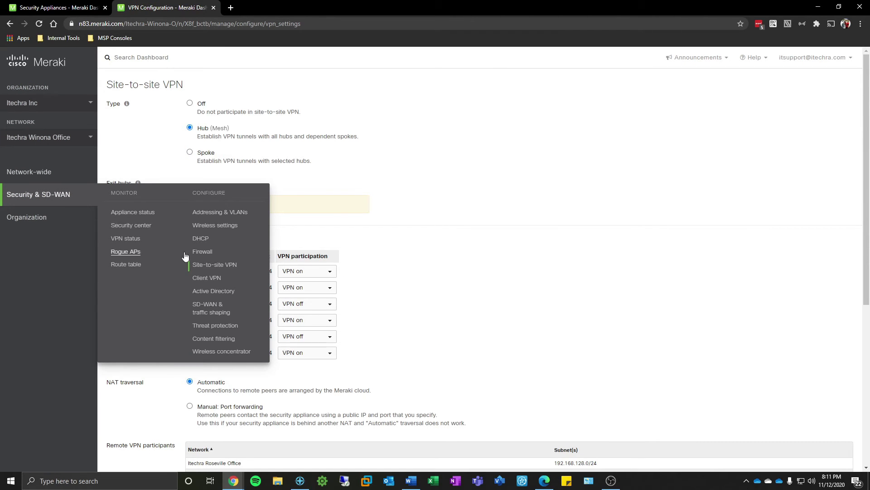
Check VPN status for Winona, then Roseville Office, confirming the tunnel is connected.
click(134, 241)
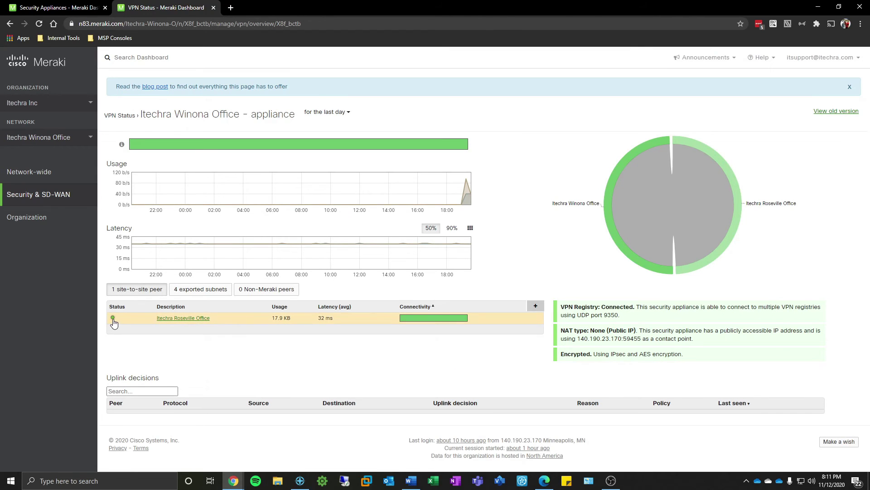
click(63, 137)
click(70, 215)
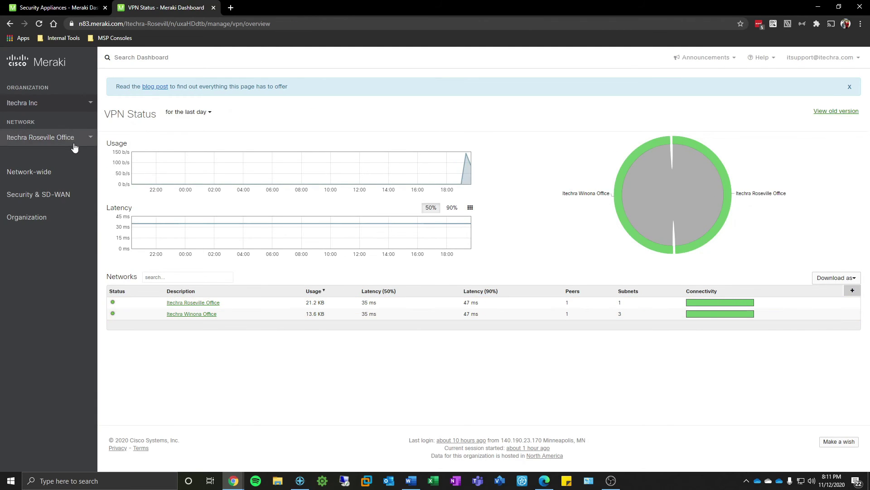
Show the Tools page of the Itechra-Roseville-MX64 appliance status.
mouse_move(60, 174)
mouse_move(71, 198)
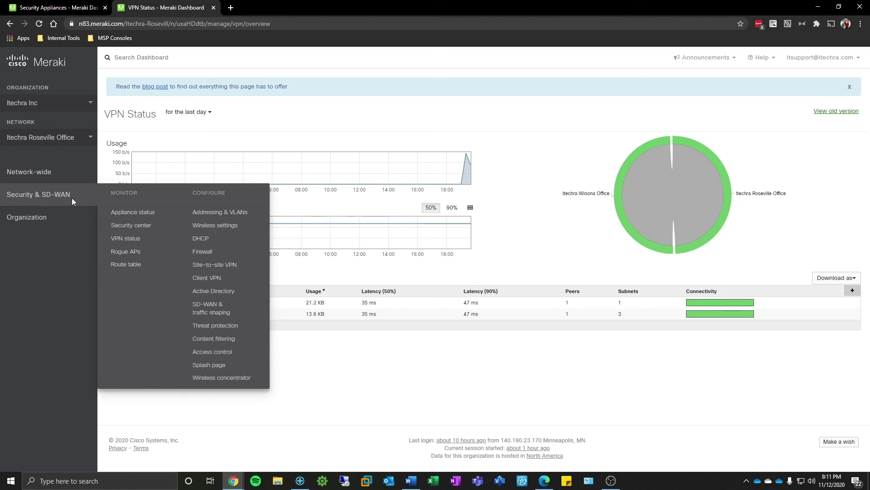
click(123, 212)
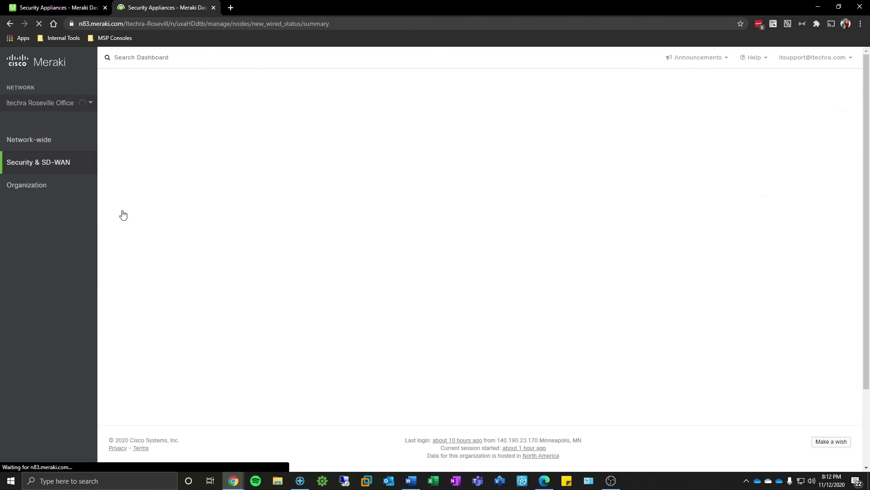
mouse_move(100, 204)
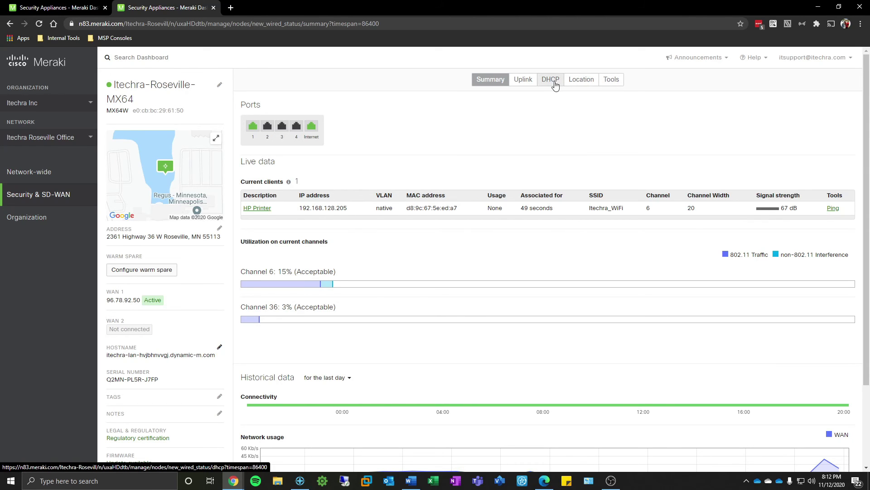
click(608, 80)
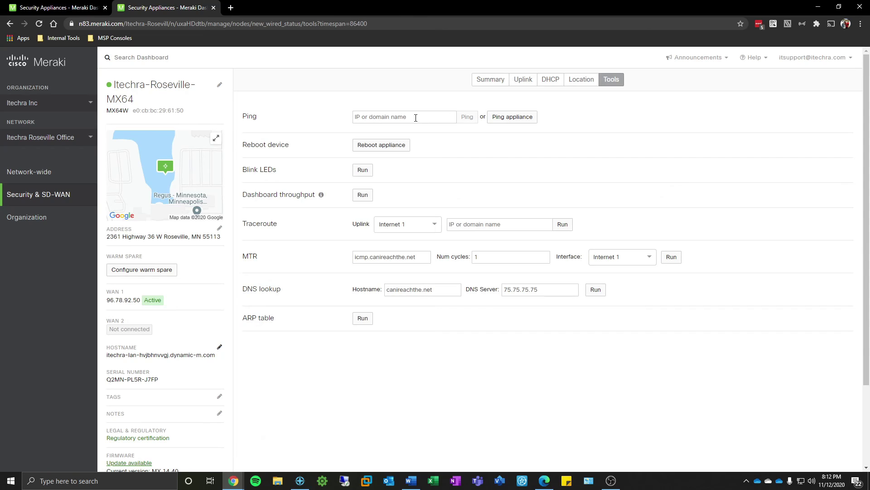
Ping 10.1.1.1 from the Roseville MX64 appliance.
click(416, 118)
text(10.1.1.1)
click(467, 117)
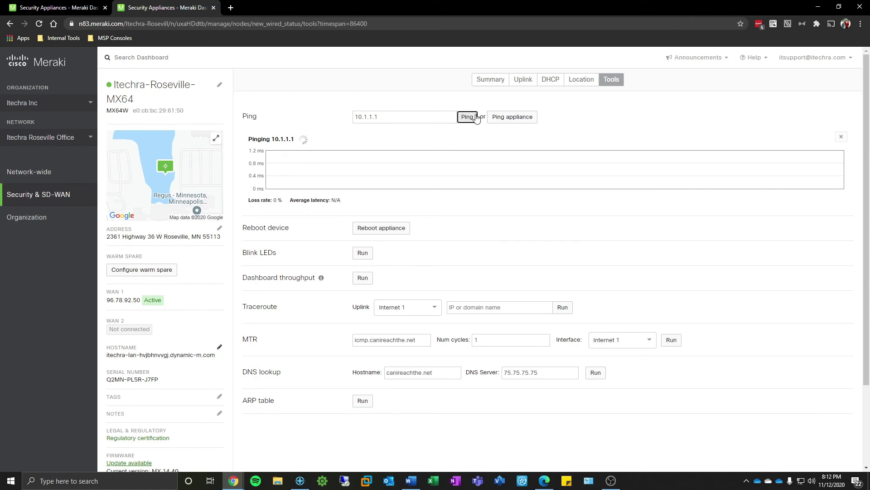